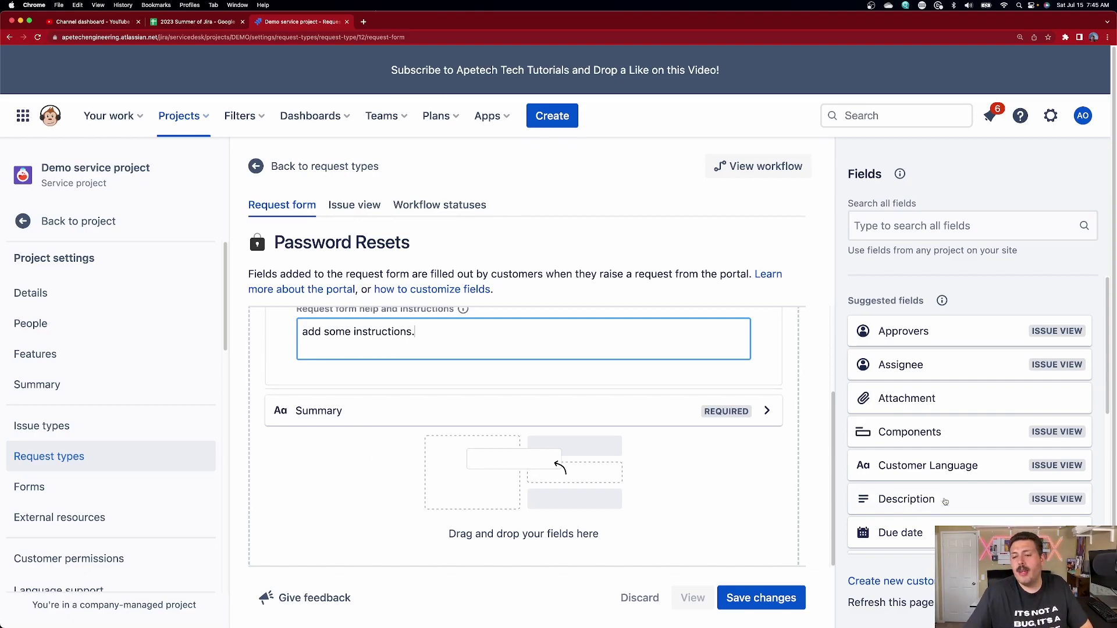
Add the Description, Due date, Priority and Attachment fields below Summary on the Password Resets request form and save the changes
left_click_drag(955, 501, 461, 463)
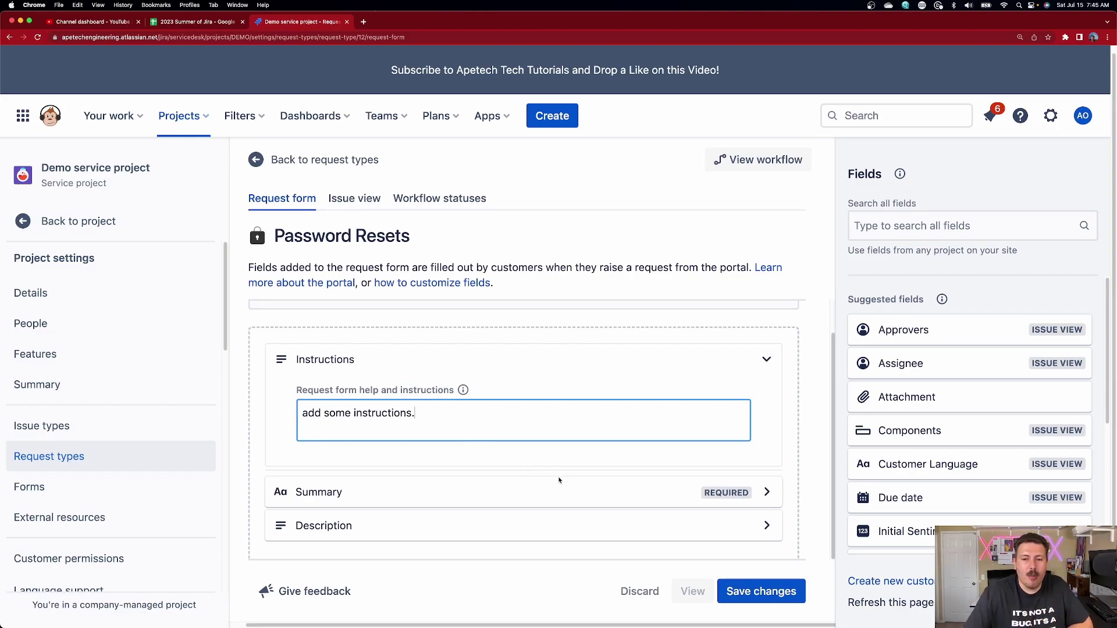
left_click(460, 547)
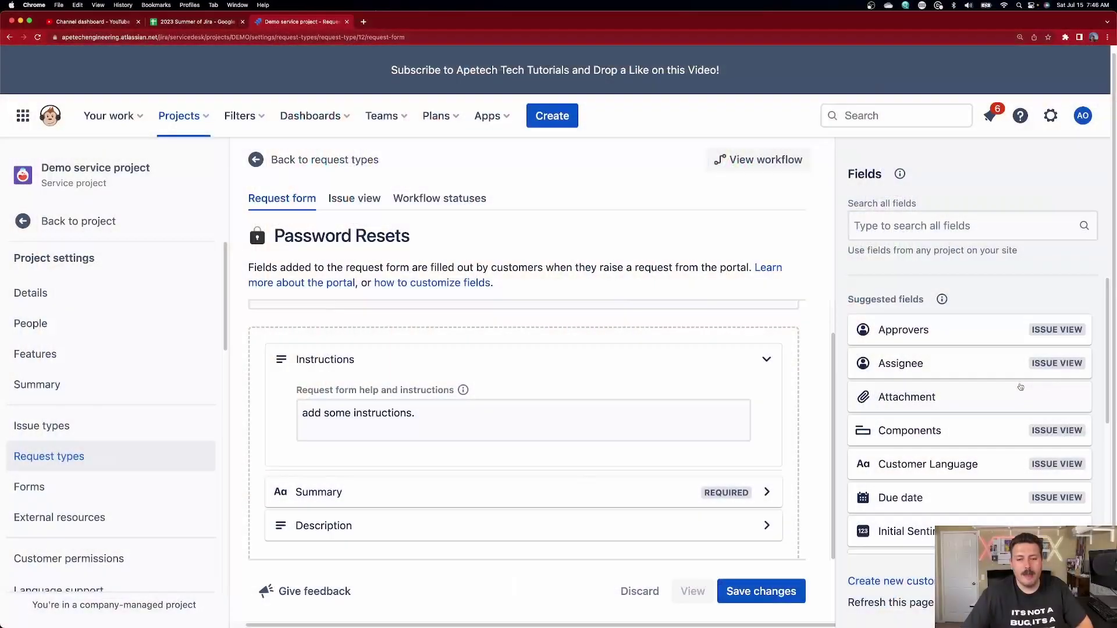
scroll(894, 428, "down", 2)
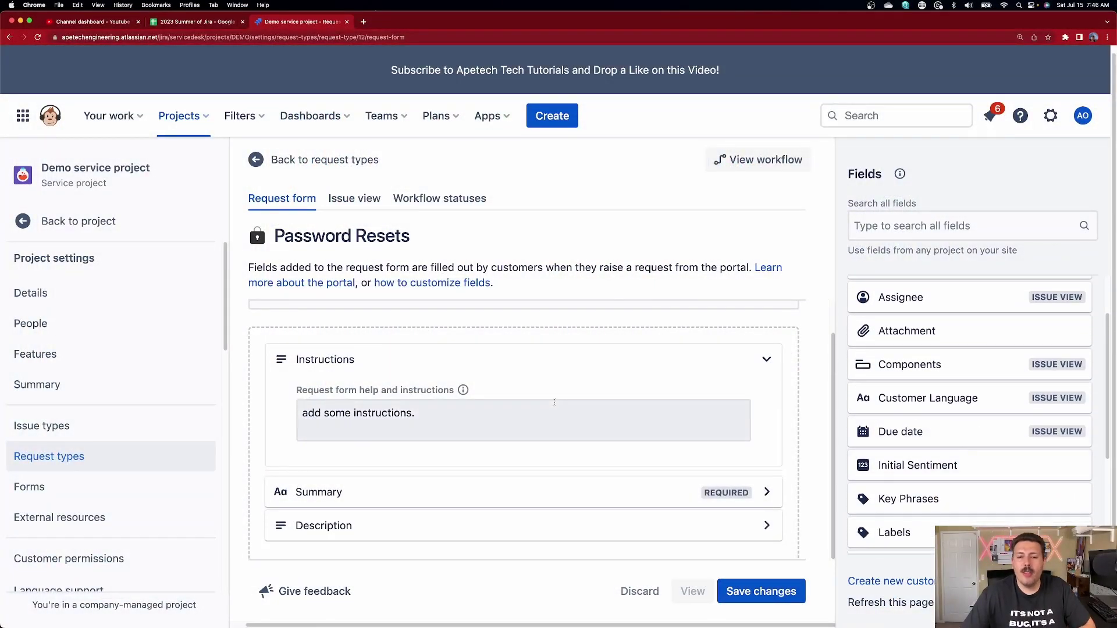
scroll(893, 428, "down", 4)
scroll(984, 457, "up", 1)
left_click_drag(945, 373, 451, 528)
scroll(1036, 474, "down", 2)
left_click_drag(961, 502, 407, 537)
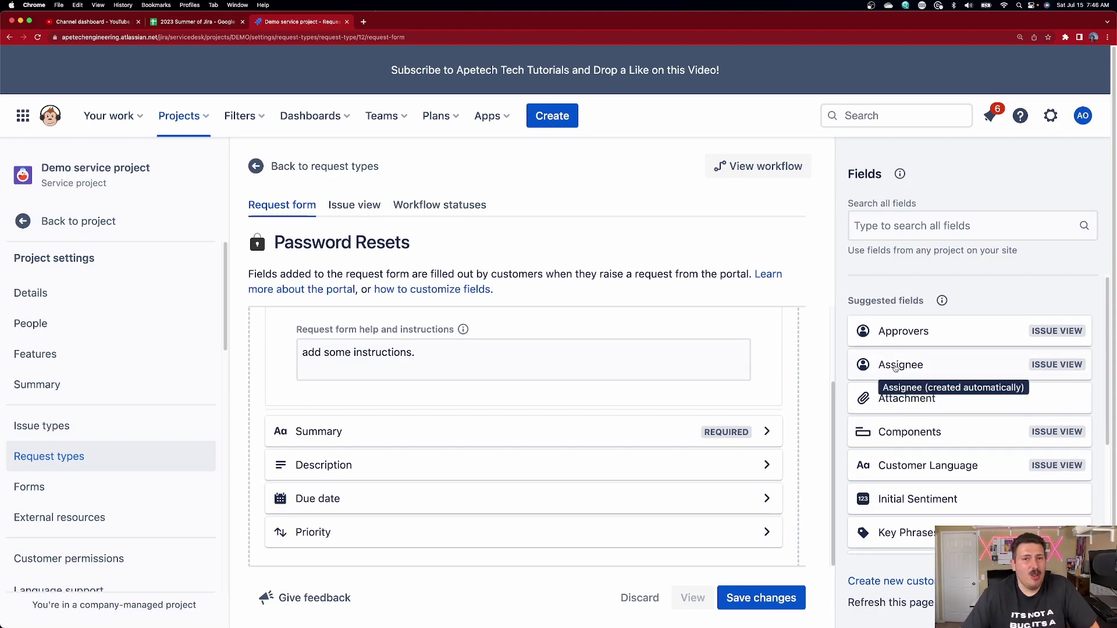
left_click_drag(937, 399, 409, 523)
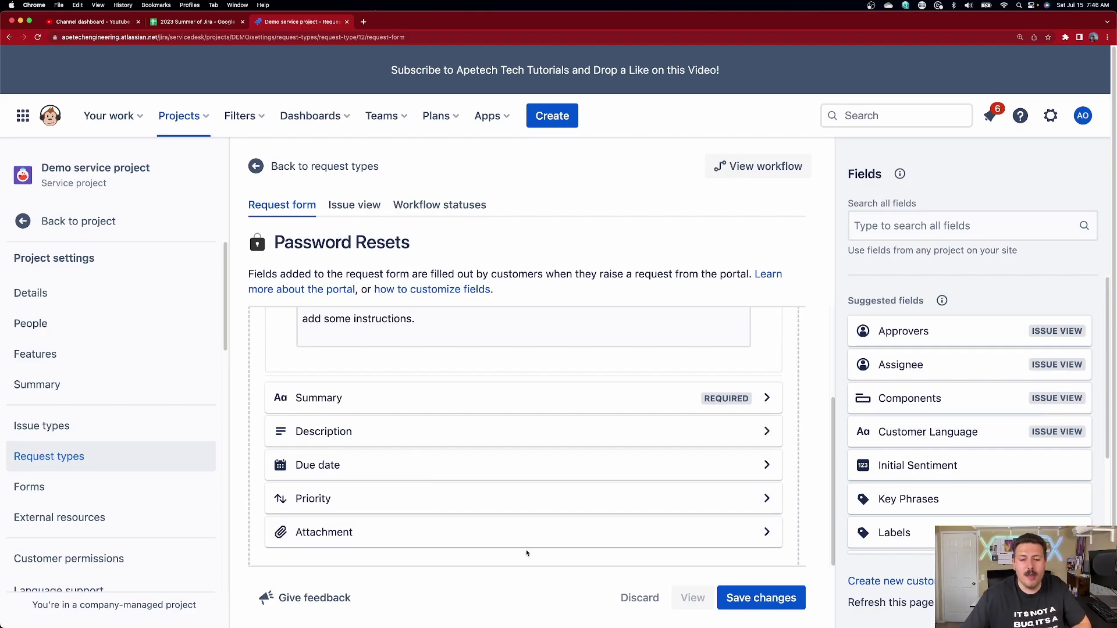
left_click(763, 597)
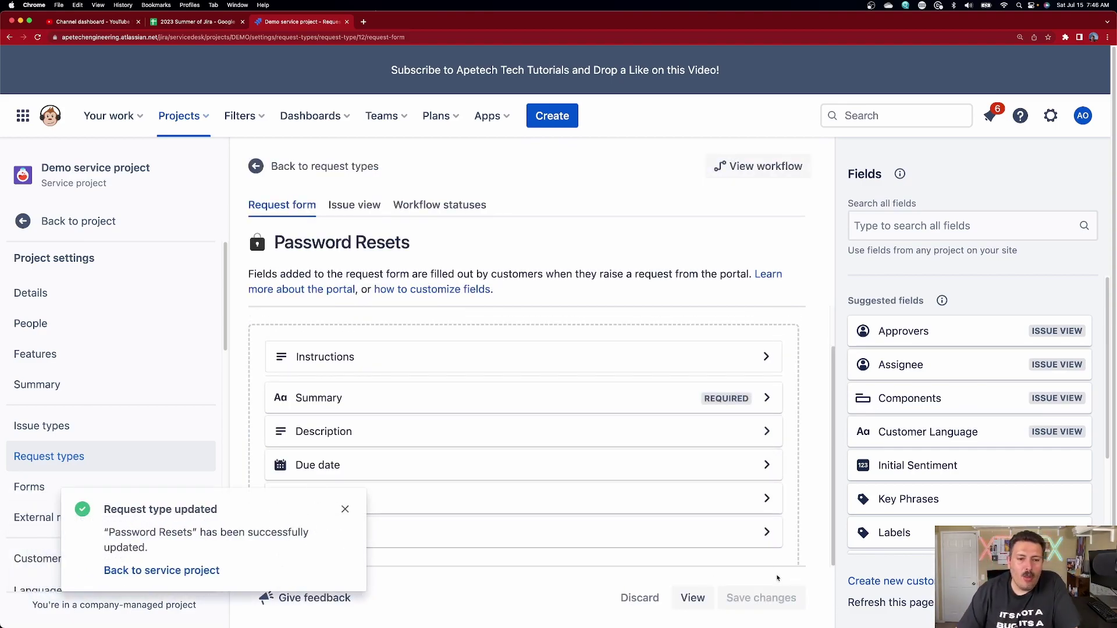
left_click(345, 510)
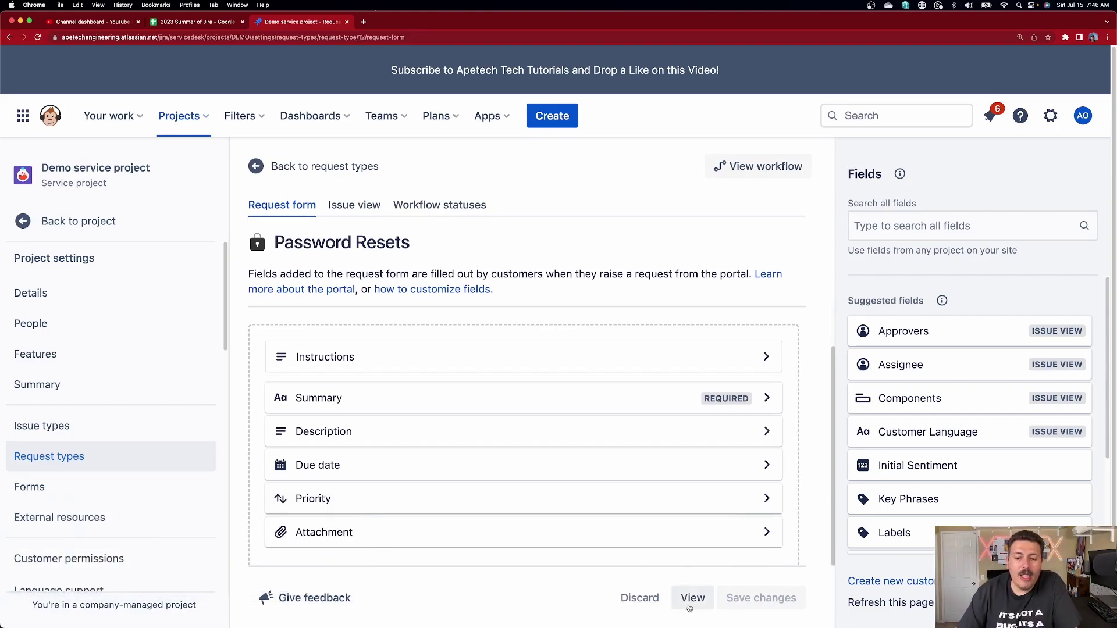
View the Password Resets form in the customer portal, check its fields through to Attachment, and close the portal page
left_click(692, 602)
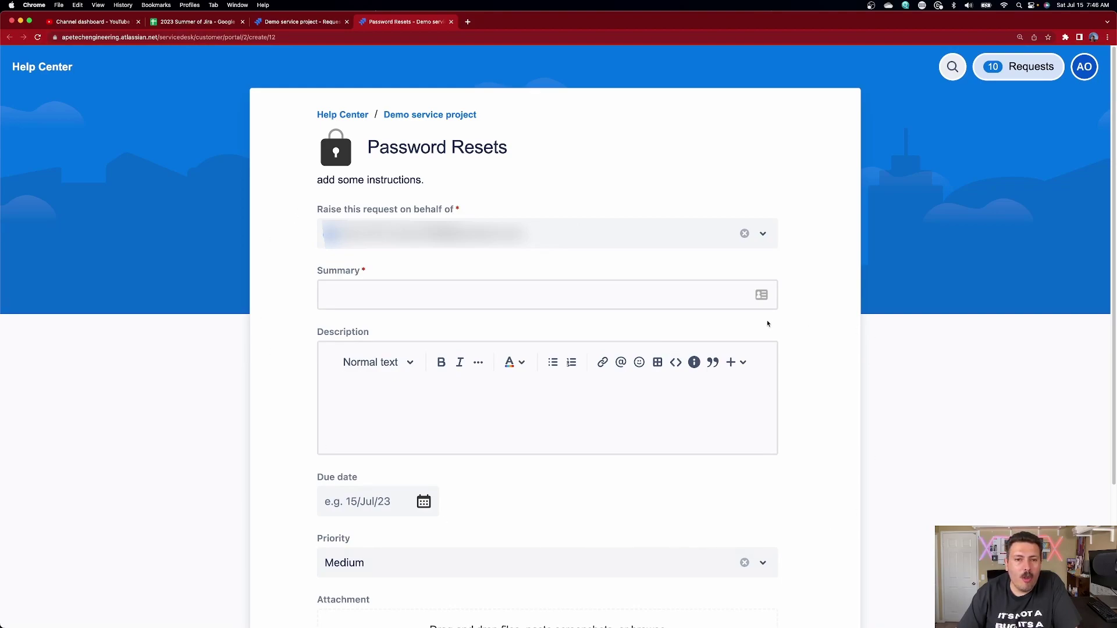
scroll(668, 294, "down", 1)
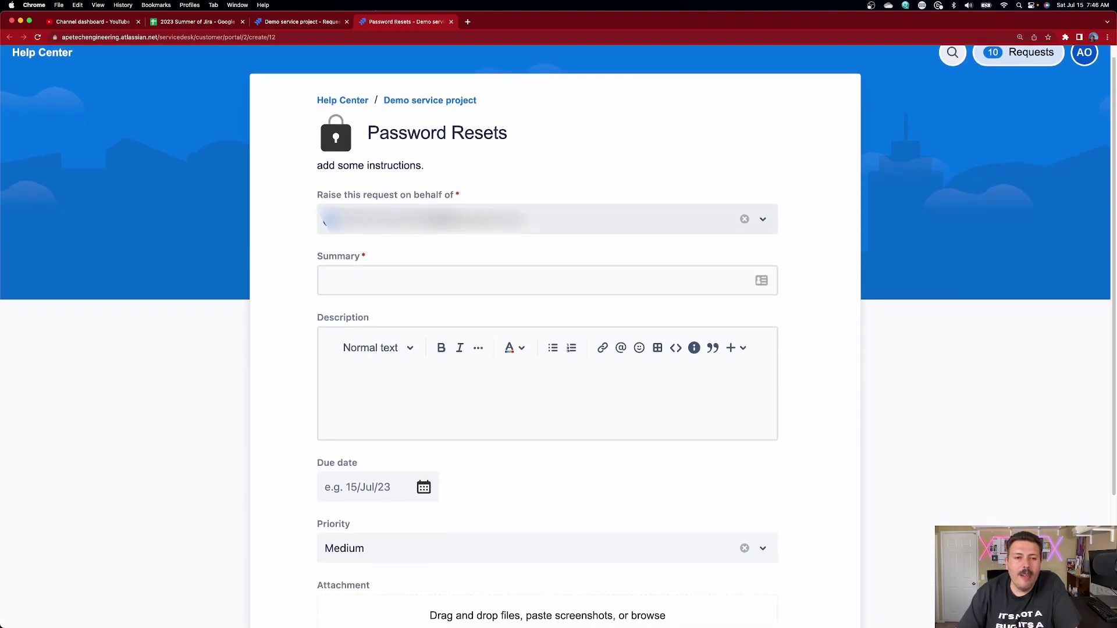
scroll(431, 239, "down", 5)
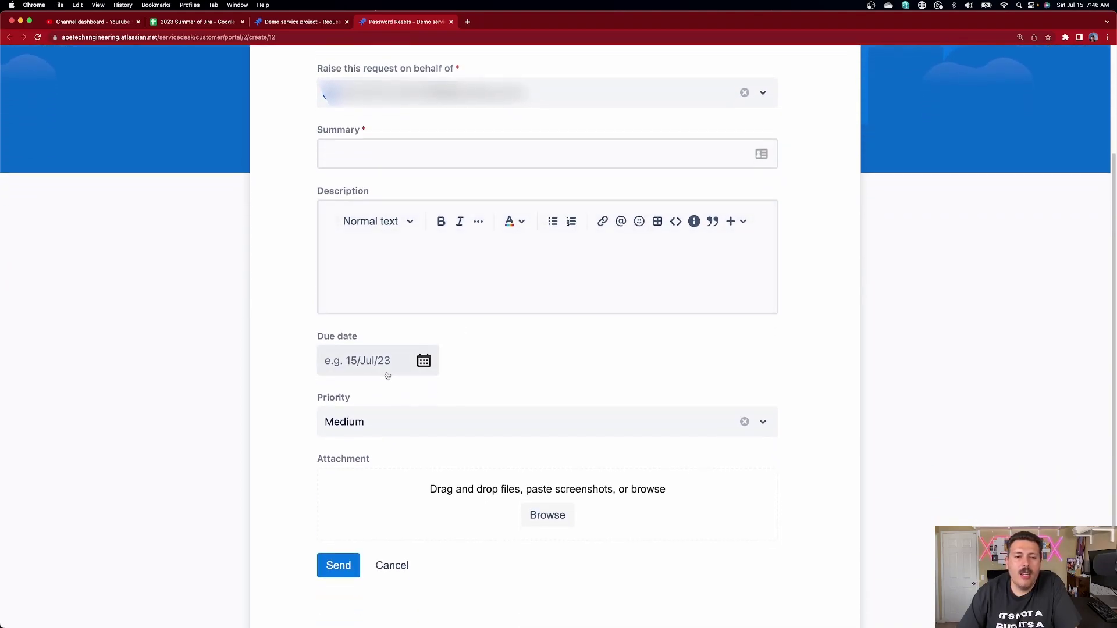
scroll(436, 493, "down", 1)
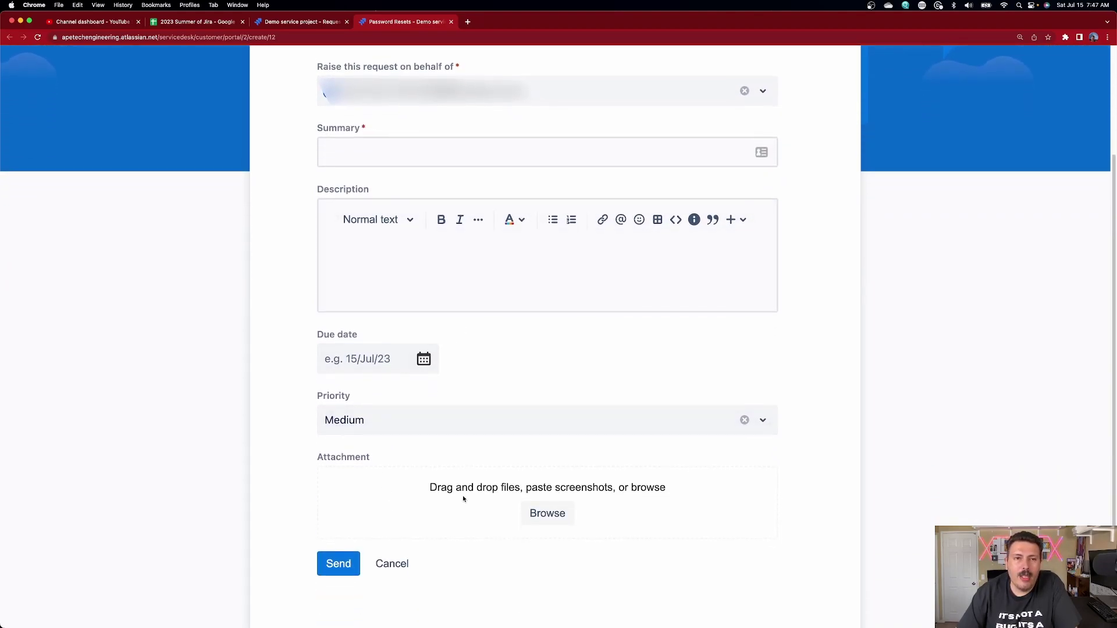
left_click(451, 22)
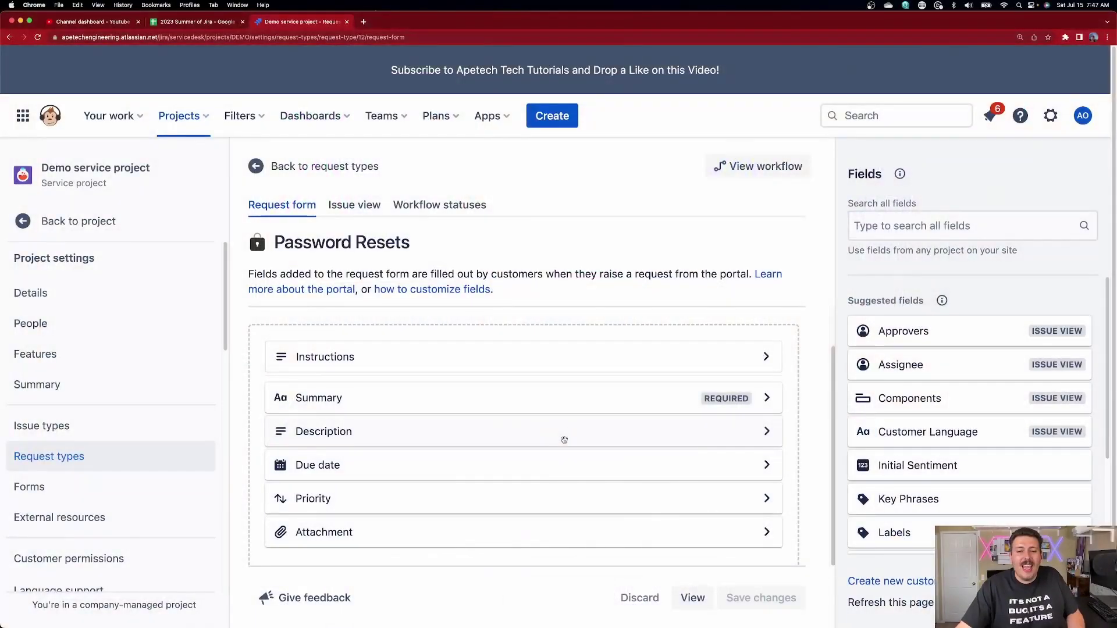
Expand the Due date field's settings and switch its Required option on and back off
left_click(767, 466)
scroll(524, 465, "down", 2)
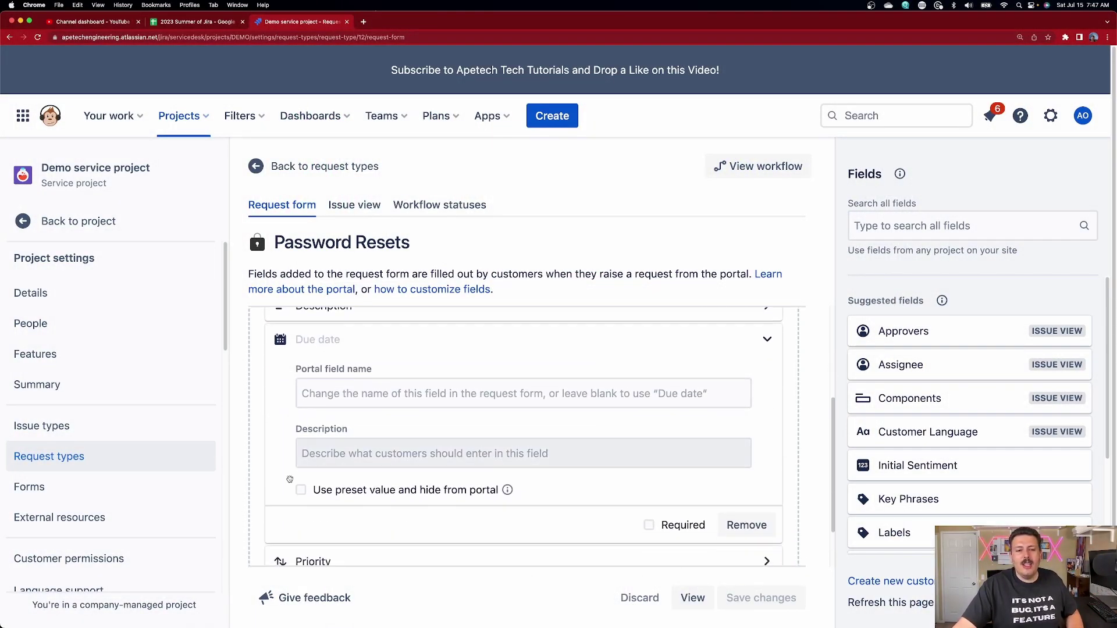
left_click(650, 526)
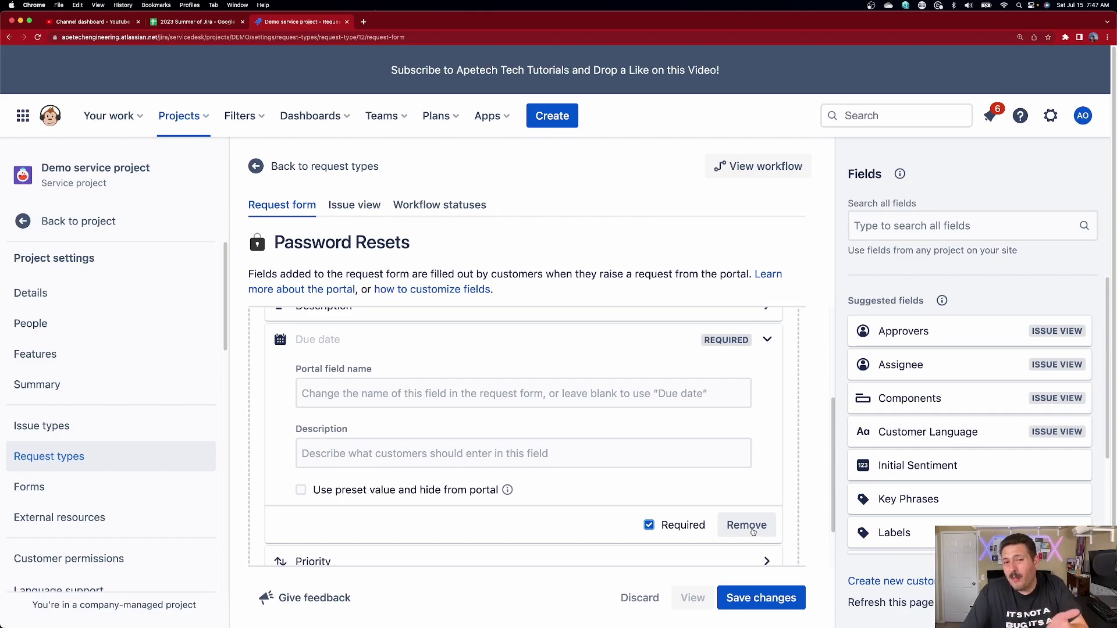
left_click(649, 526)
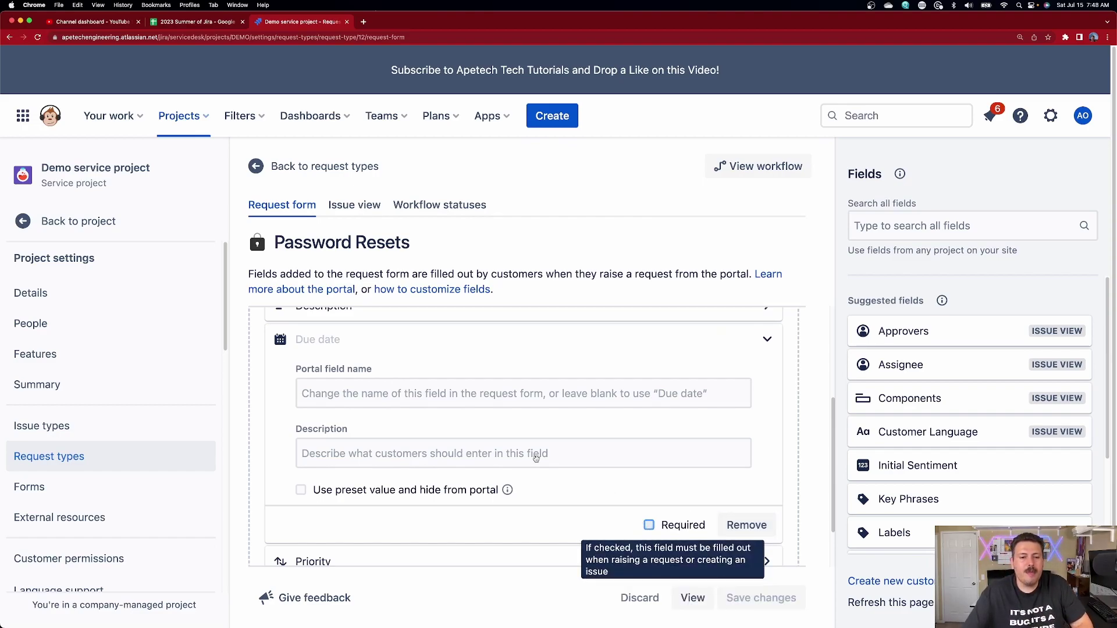
Set the Due date's portal field name to "When do you want this by?" and its description to "let us know when you want this by"
scroll(452, 469, "up", 1)
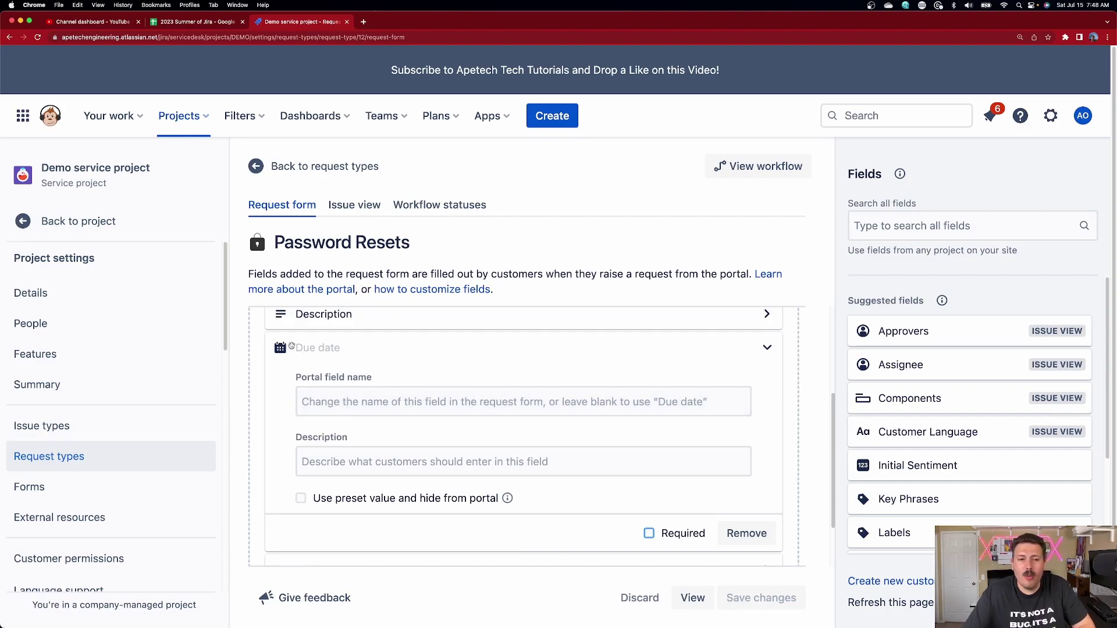
left_click_drag(299, 353, 324, 351)
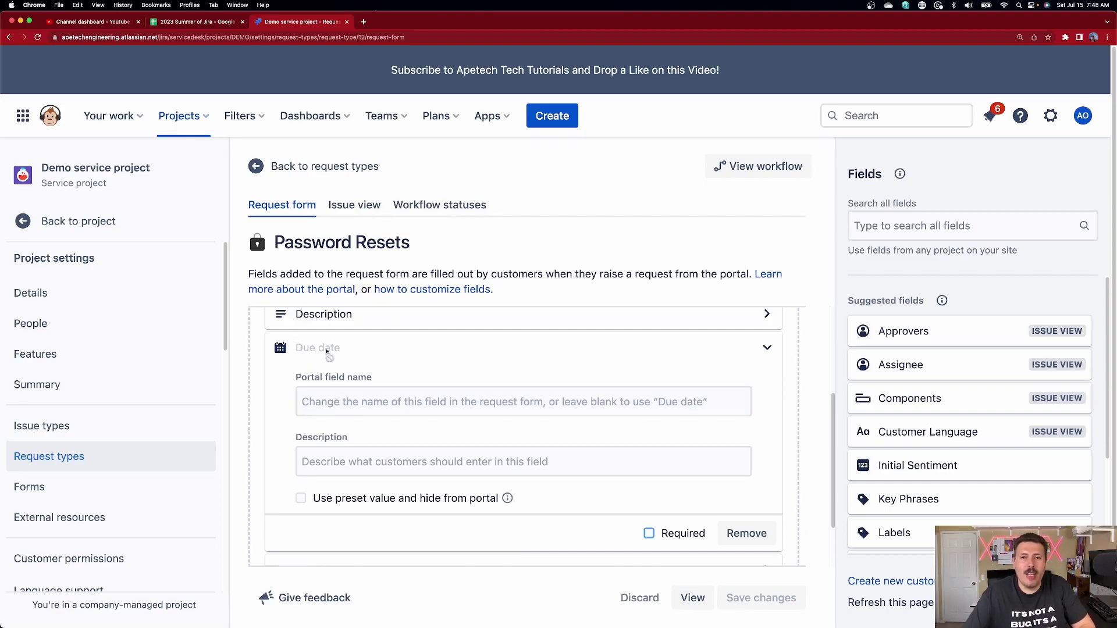
left_click(344, 401)
type("When do you")
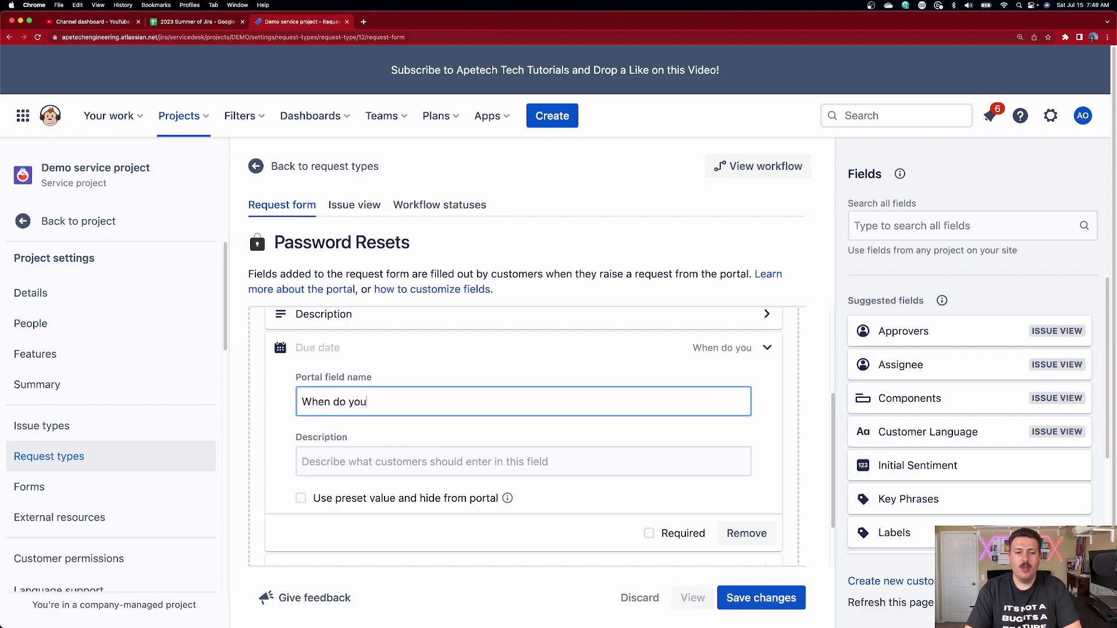
type(" want this by?")
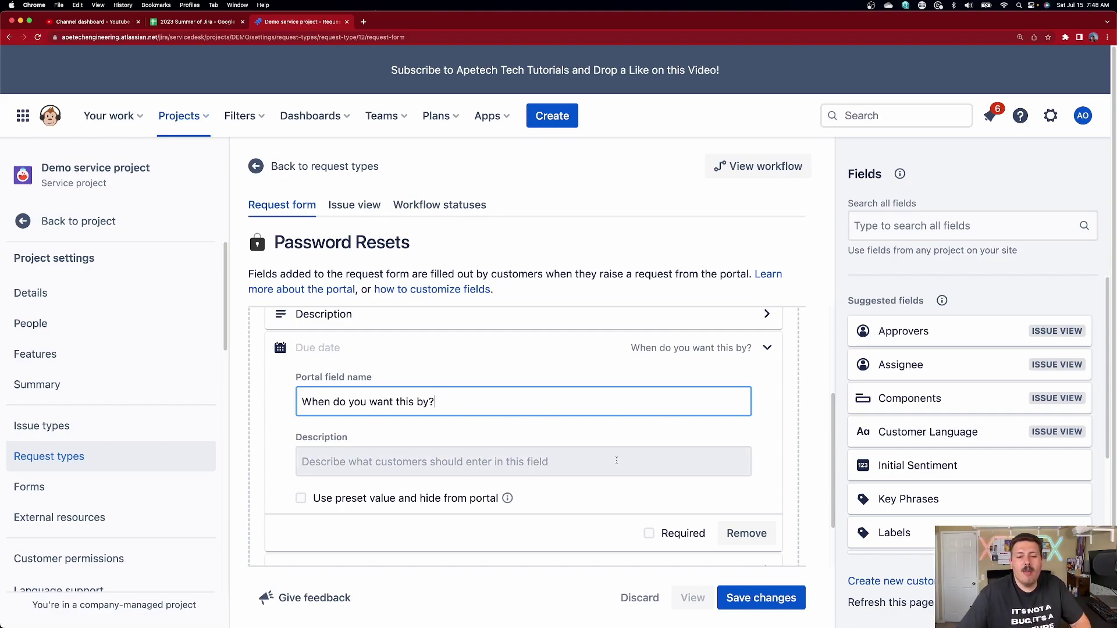
left_click(432, 464)
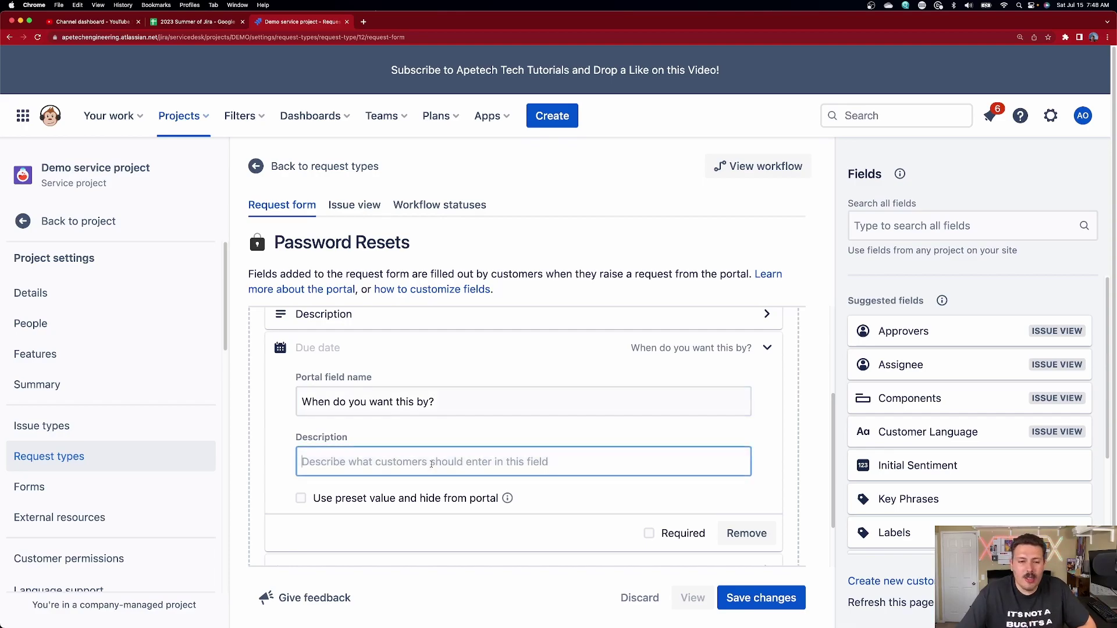
type("let us know when you want this")
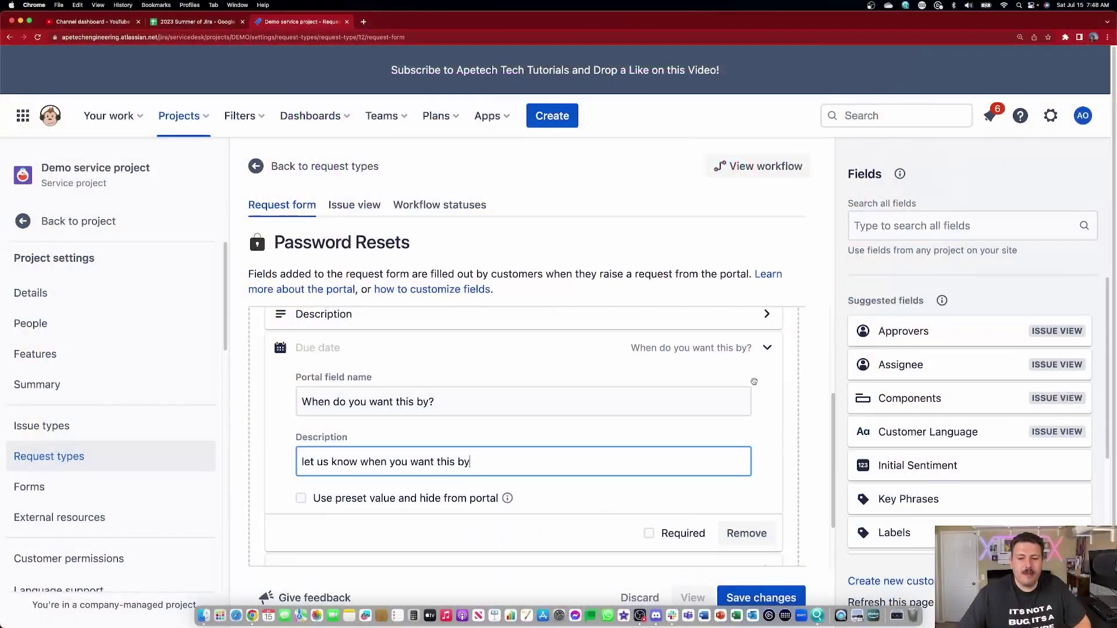
Expand the Priority field's settings for a look and save the request form changes, dismissing the notification
scroll(756, 542, "down", 1)
scroll(756, 543, "down", 1)
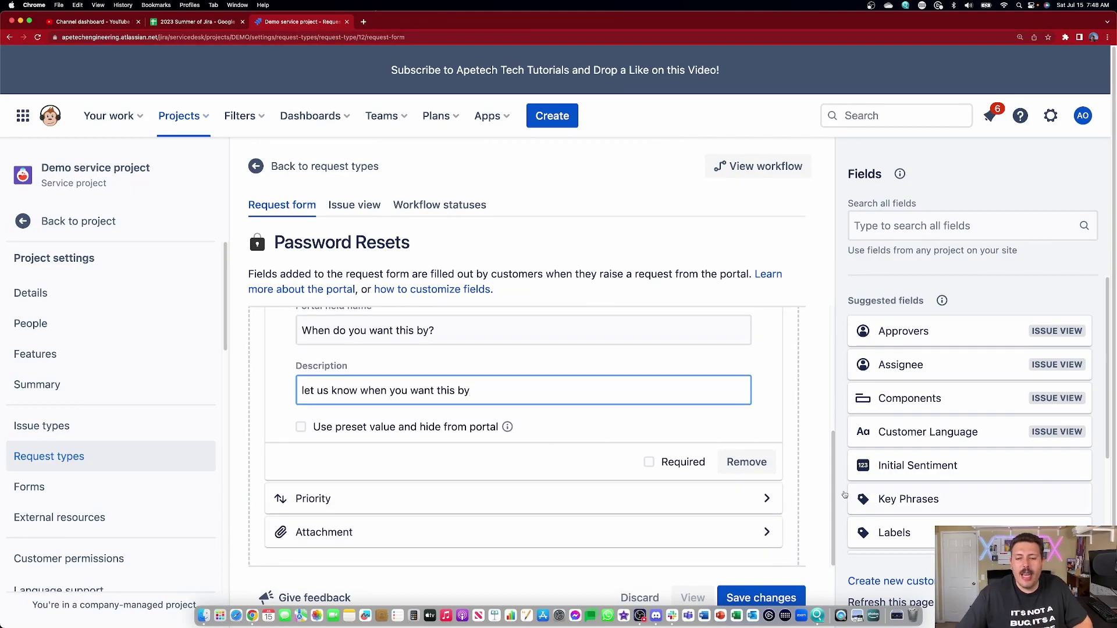
left_click(744, 499)
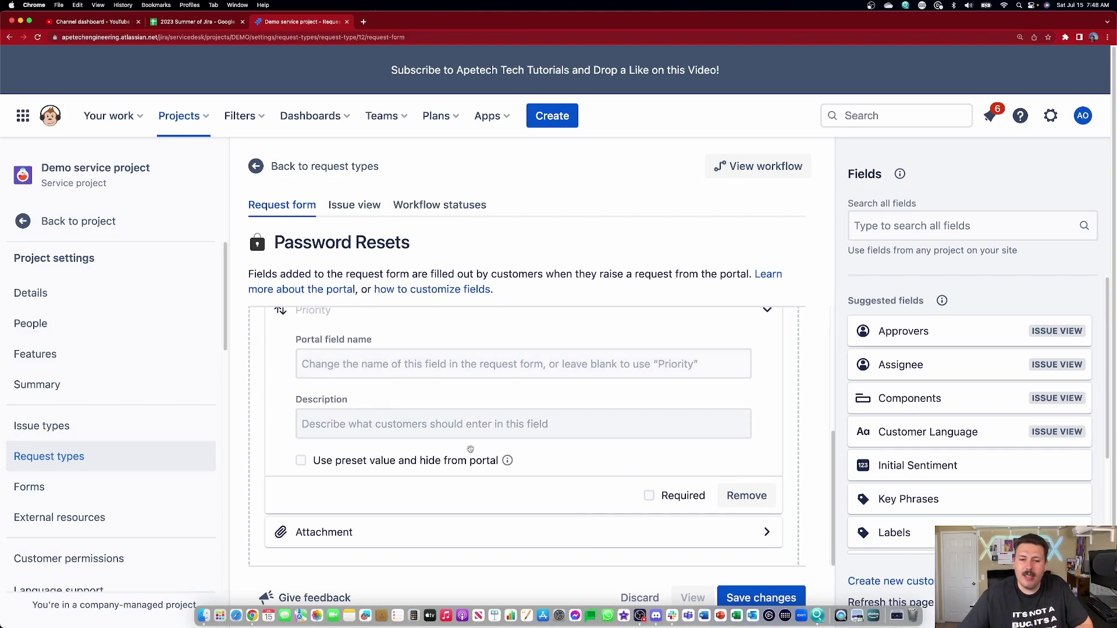
left_click(747, 592)
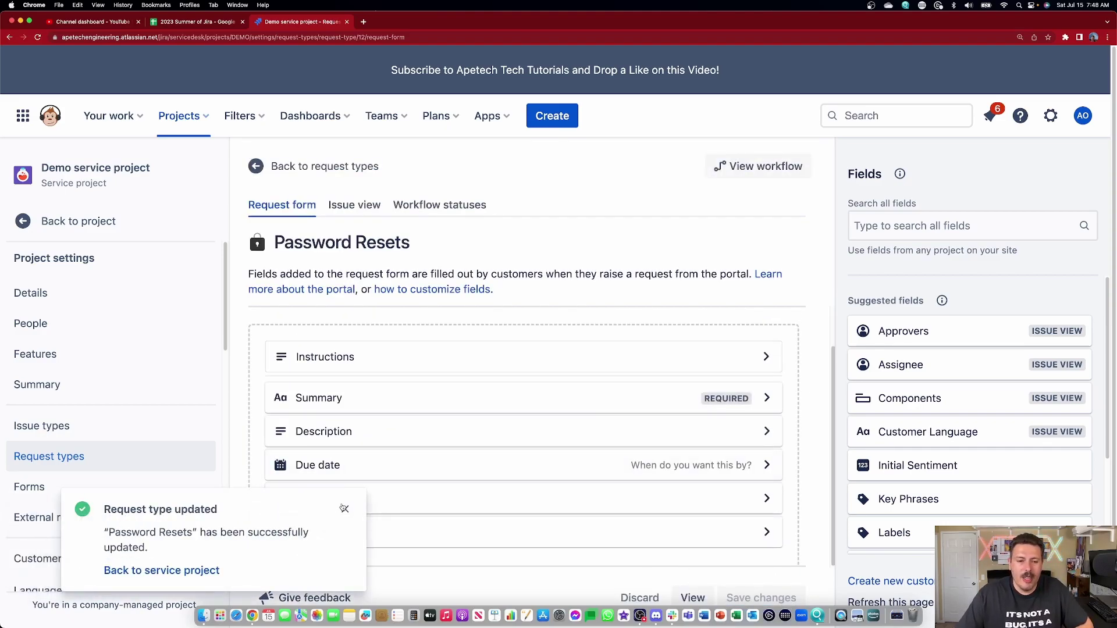
left_click(344, 508)
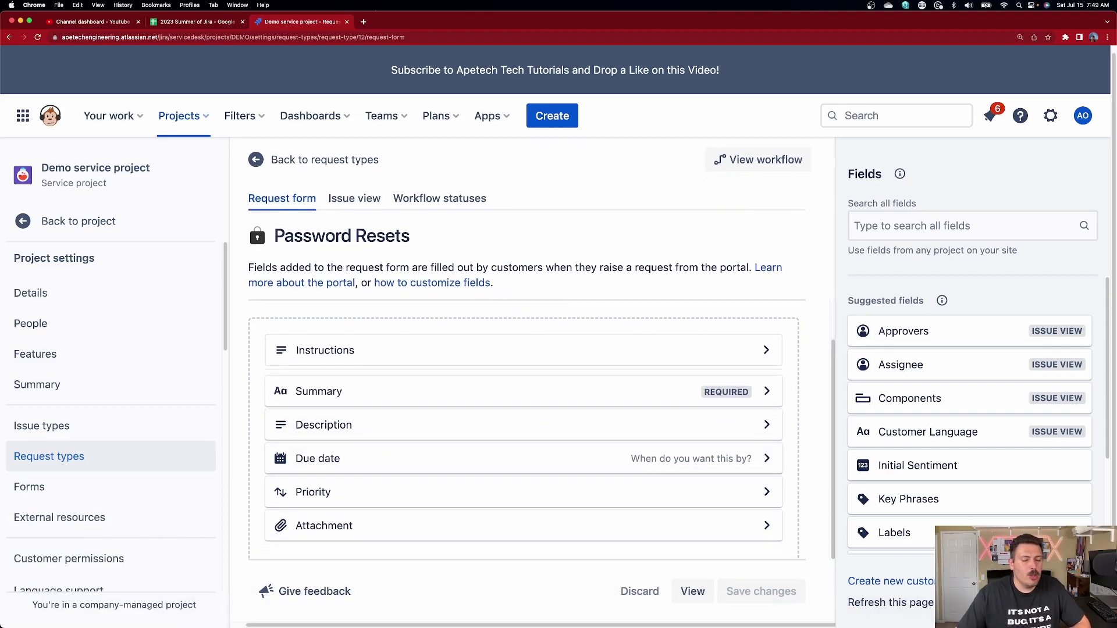
View the Password Resets form in the portal and check the due date's label, its help text and the form instructions
left_click(711, 587)
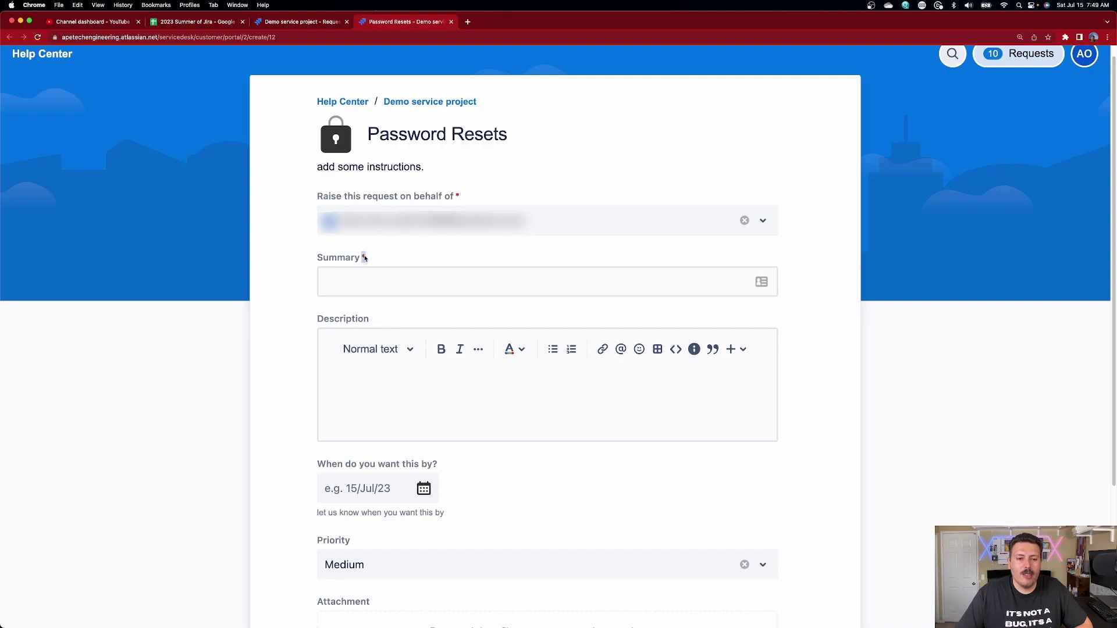
scroll(381, 380, "down", 2)
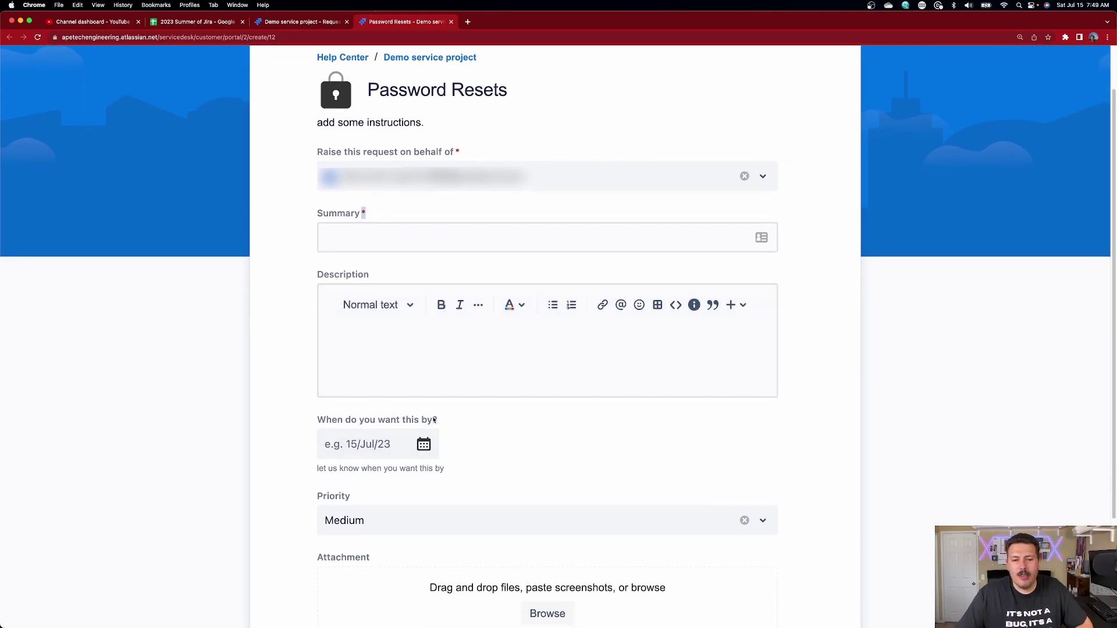
left_click_drag(323, 427, 451, 424)
left_click_drag(317, 469, 447, 469)
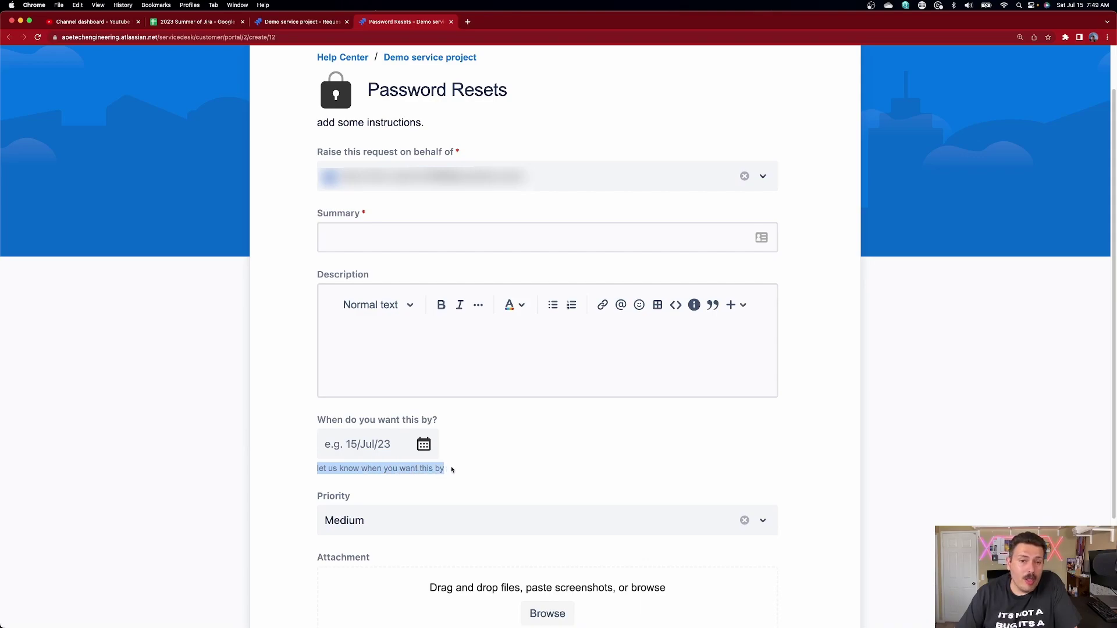
scroll(489, 287, "up", 2)
left_click_drag(323, 182, 410, 181)
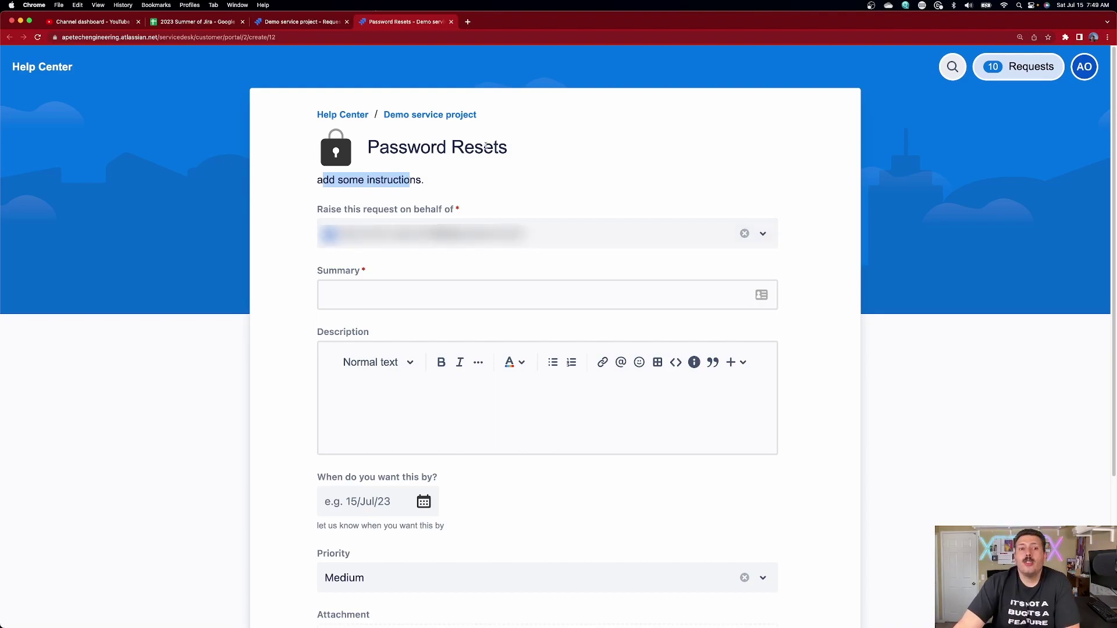
Go through the Demo service project portal's General group to the Password Resets request, review its description and form, and close the portal page
left_click(439, 116)
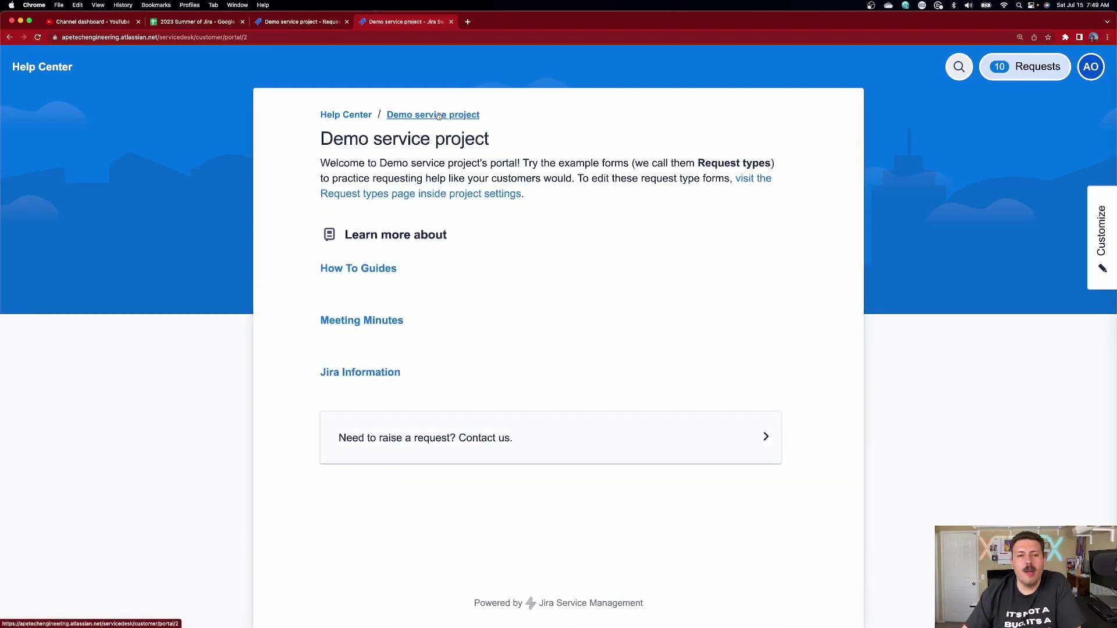
left_click(543, 448)
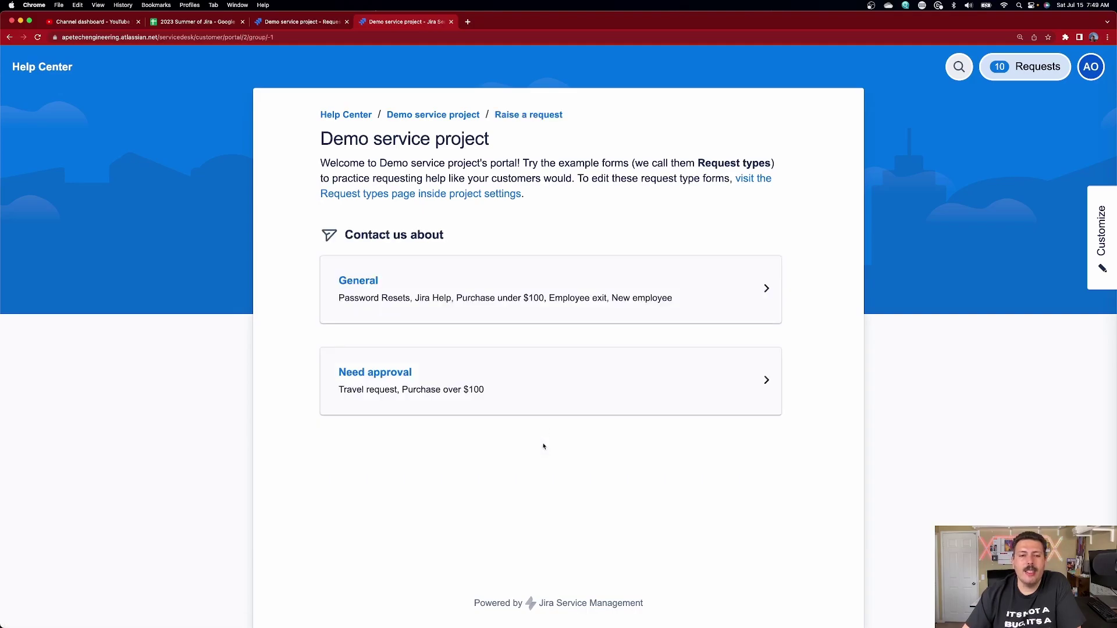
left_click(424, 296)
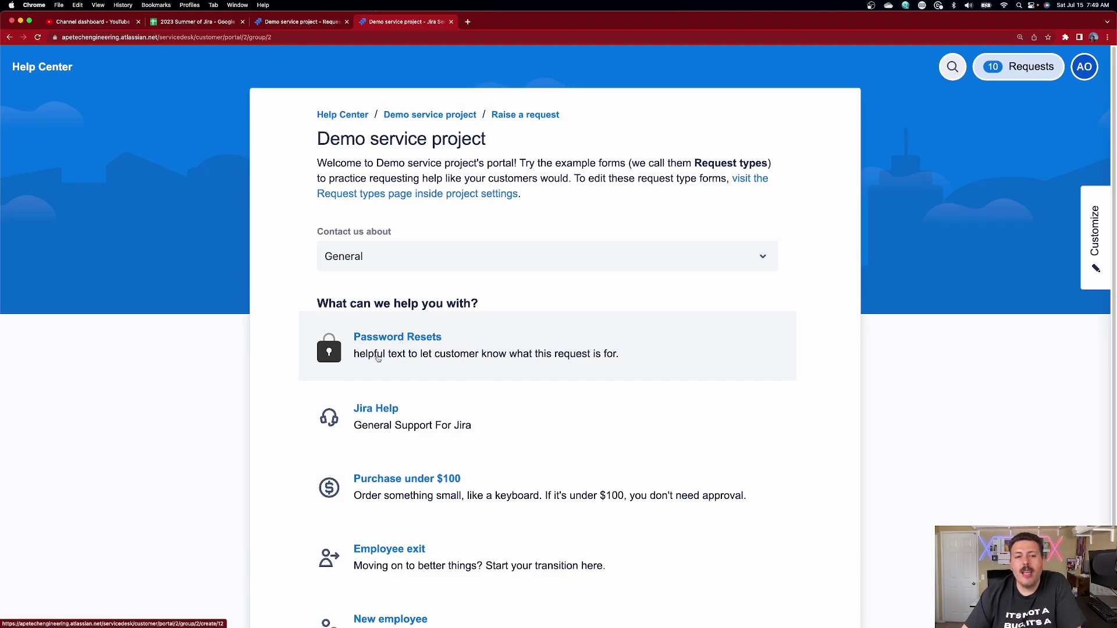
left_click(568, 359)
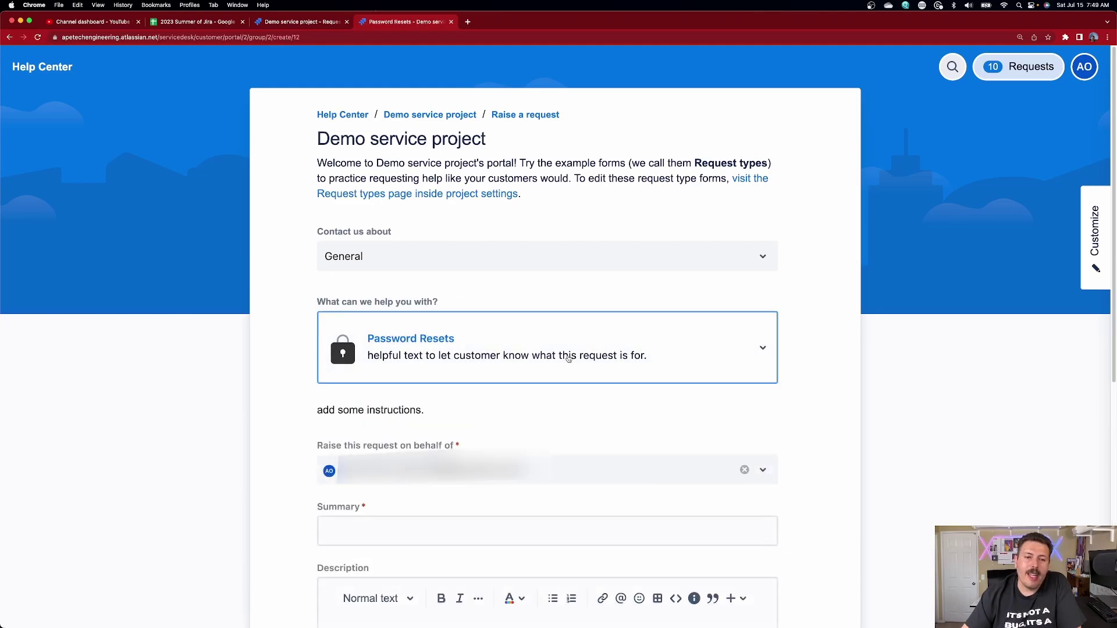
scroll(451, 612, "down", 5)
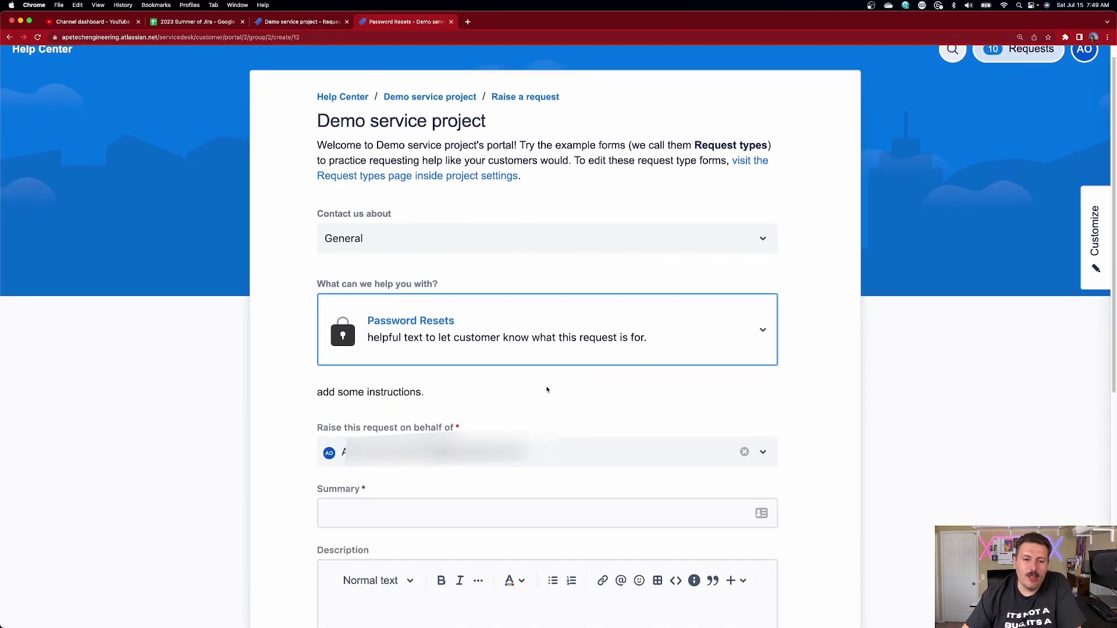
scroll(450, 613, "down", 3)
left_click(452, 21)
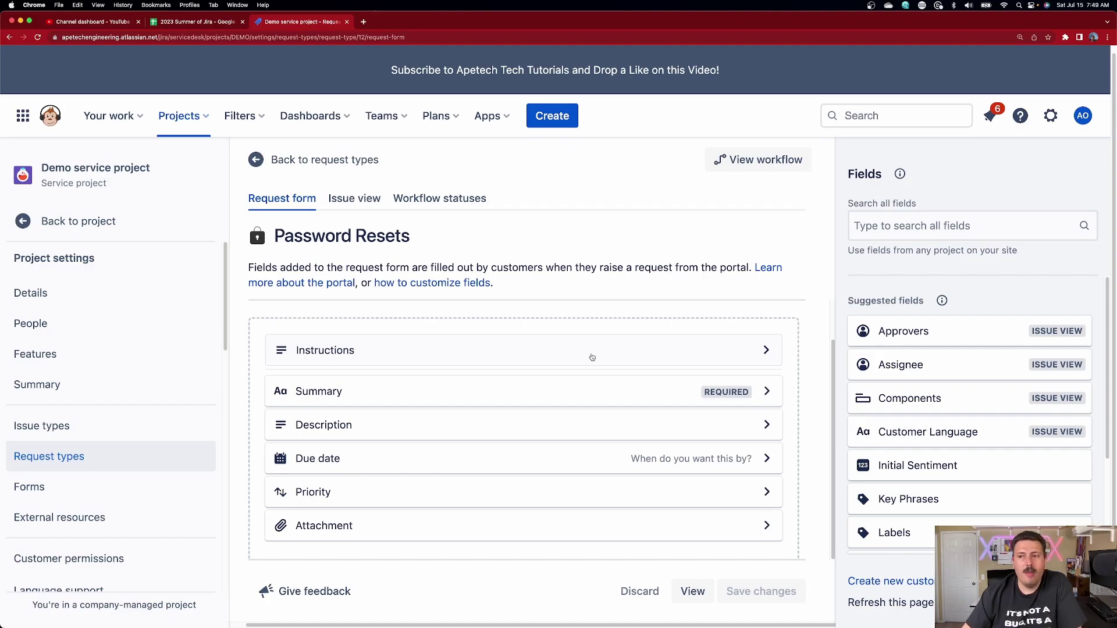
Review the Password Resets issue view and its workflow statuses, checking the customer-facing status name for Waiting for customer
left_click(359, 198)
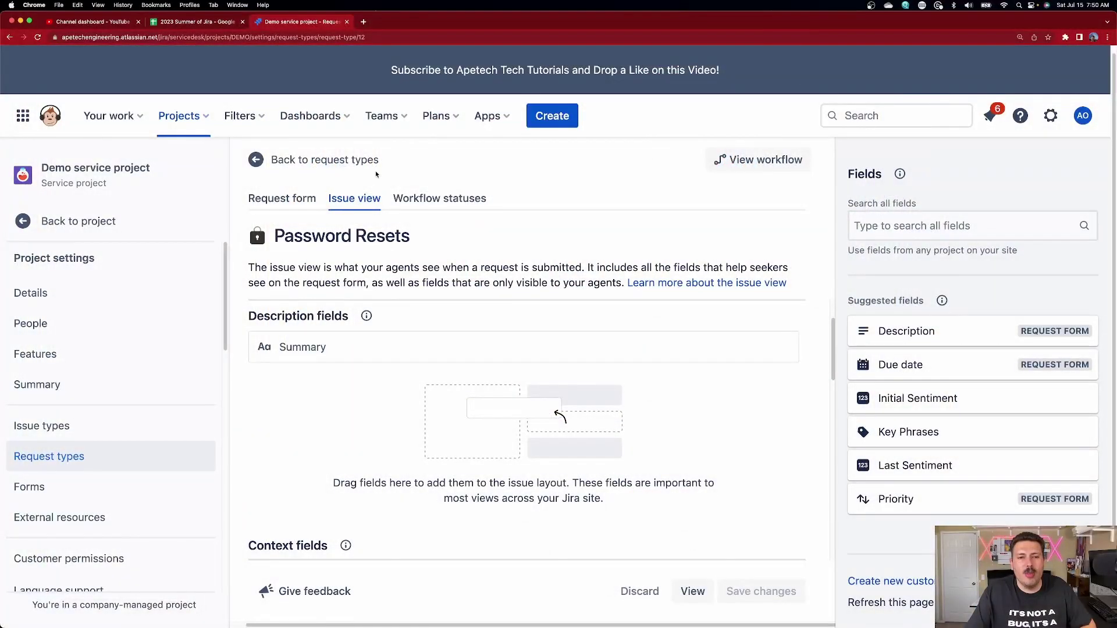
left_click(444, 198)
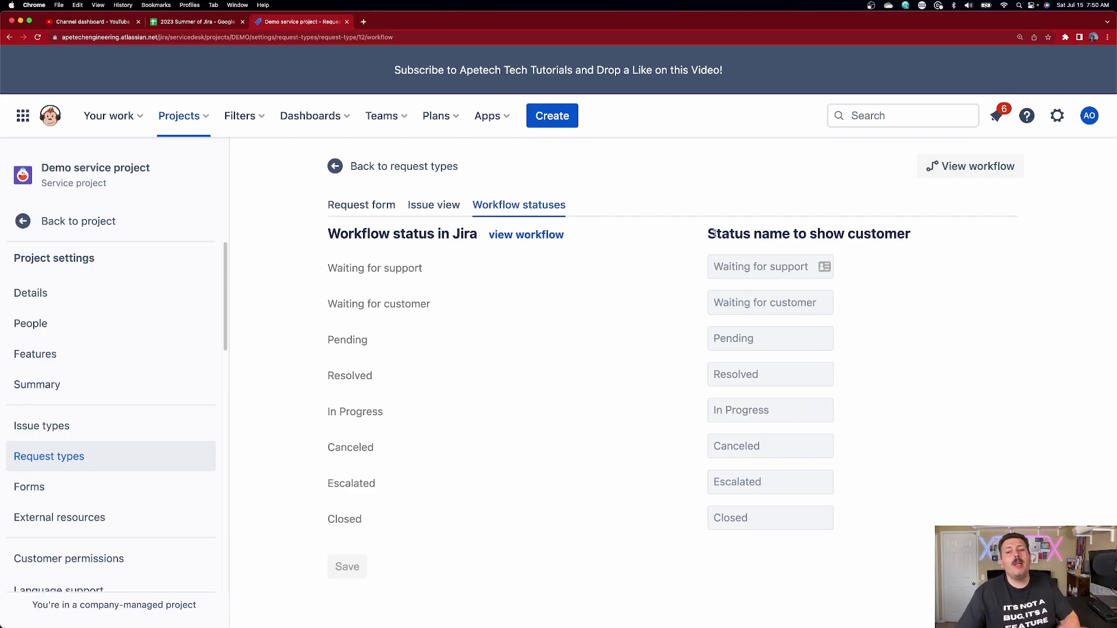
left_click(761, 303)
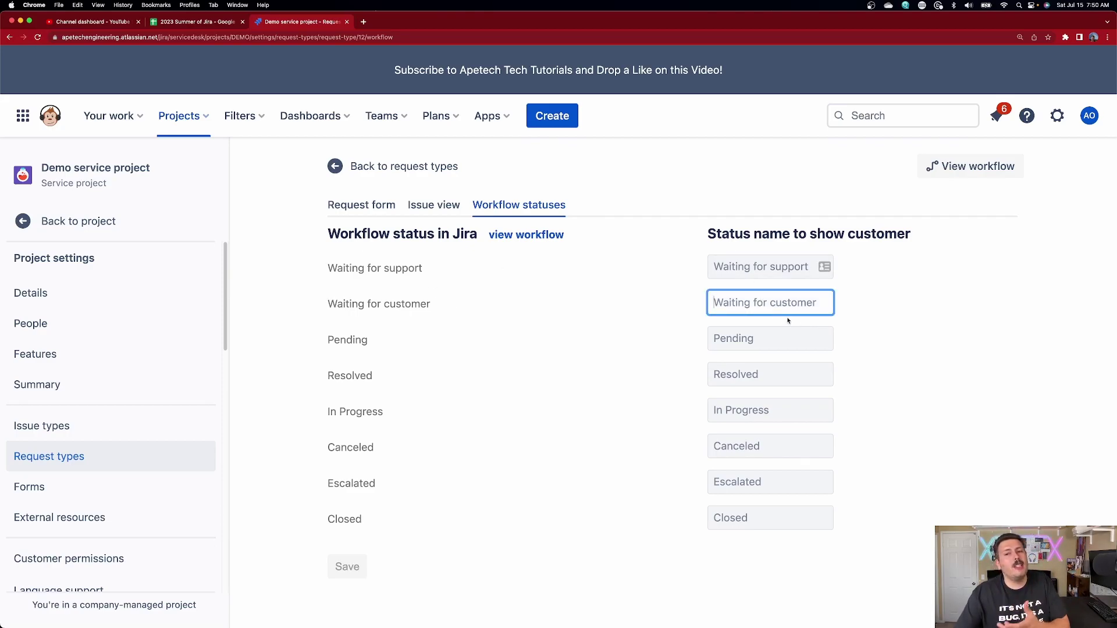
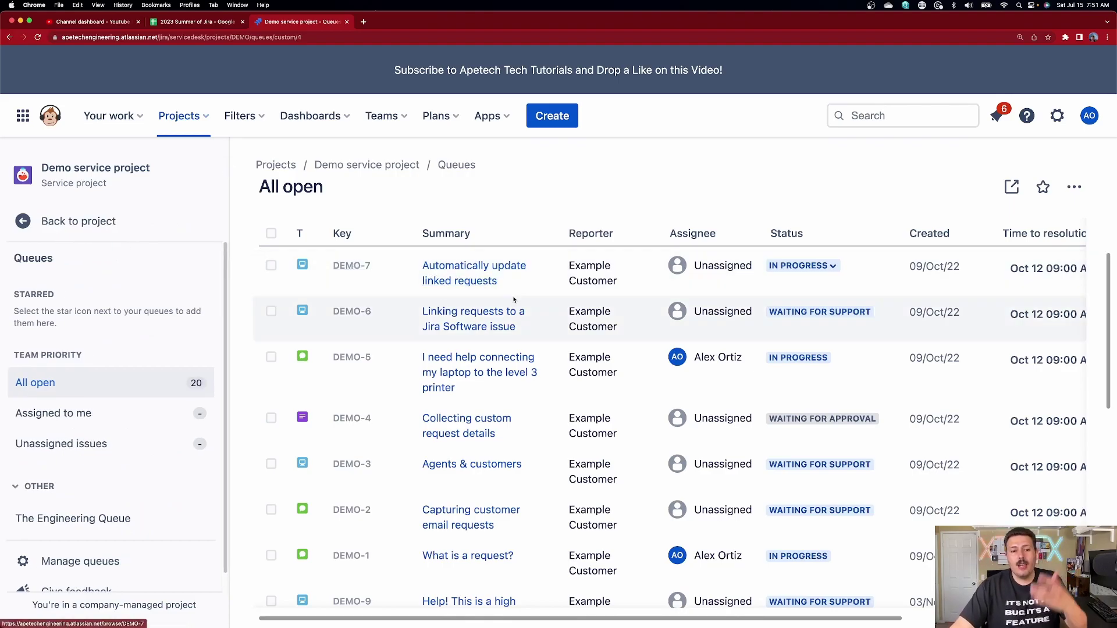
Open the "Automatically update linked requests" issue from the All open queue, check its available request types, and return to the queue
left_click(477, 274)
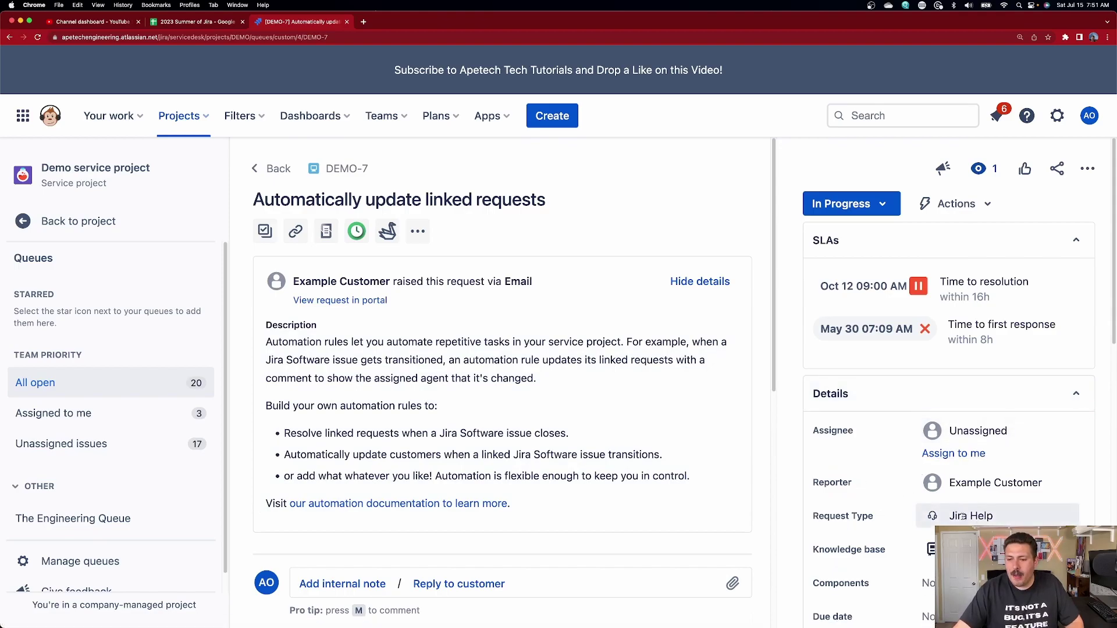
left_click(931, 517)
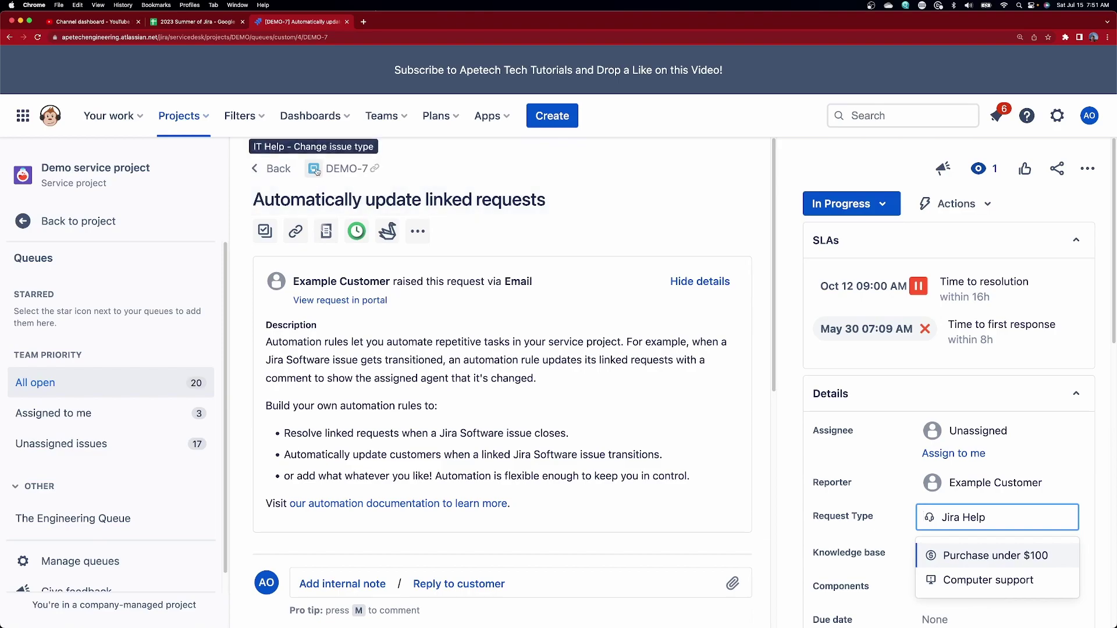
left_click(266, 168)
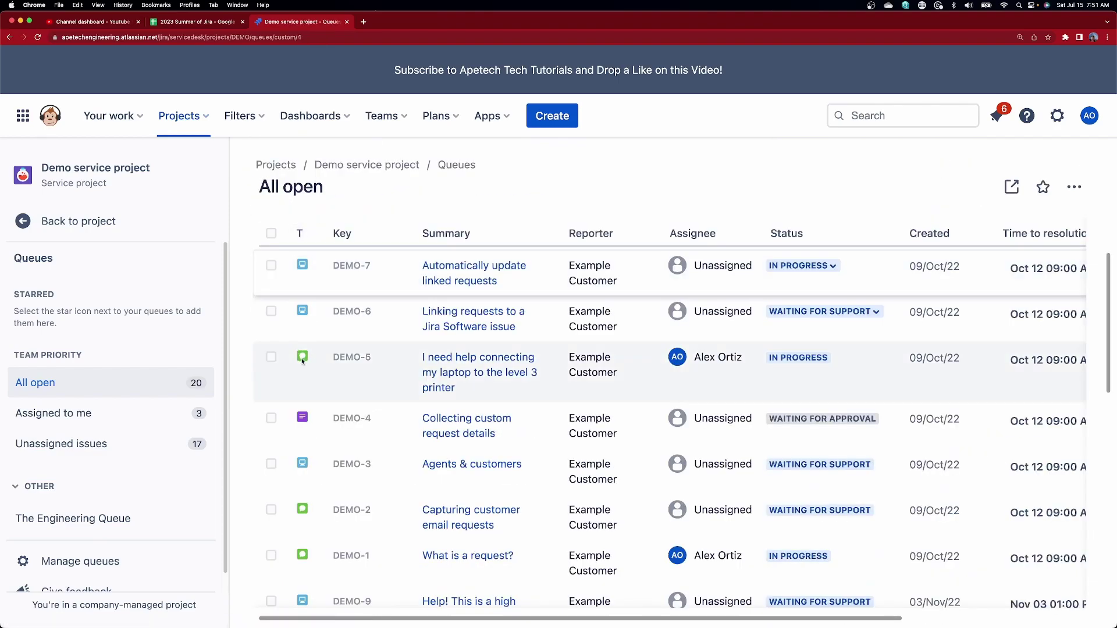
Open the "I need help connecting my laptop to the level 3 printer" issue and show the request types available for it
left_click(485, 368)
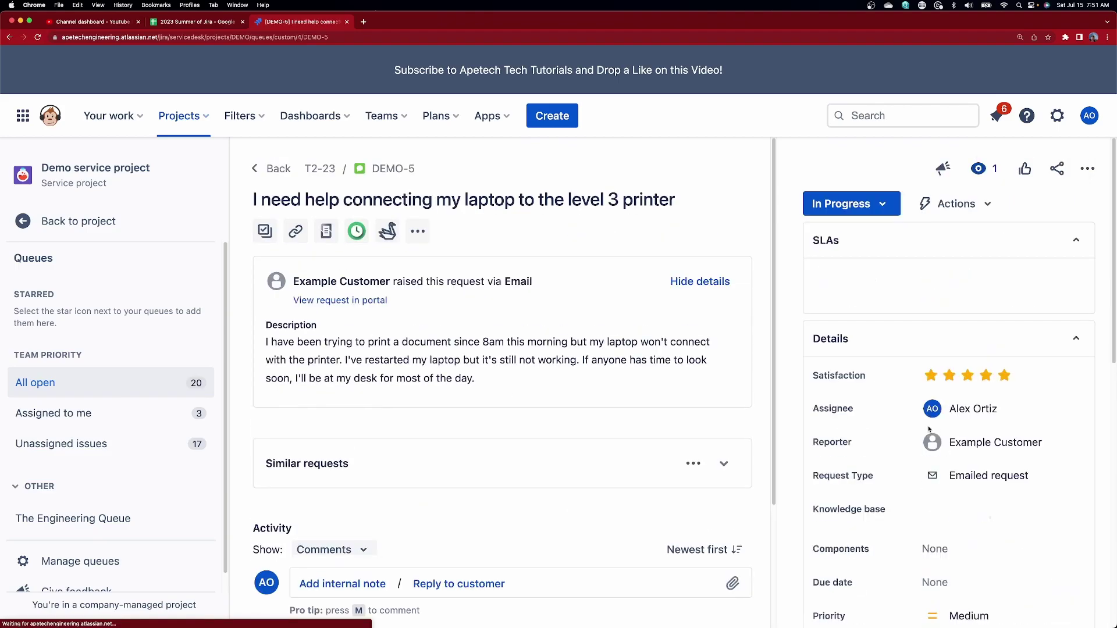
scroll(960, 474, "down", 1)
left_click(1039, 492)
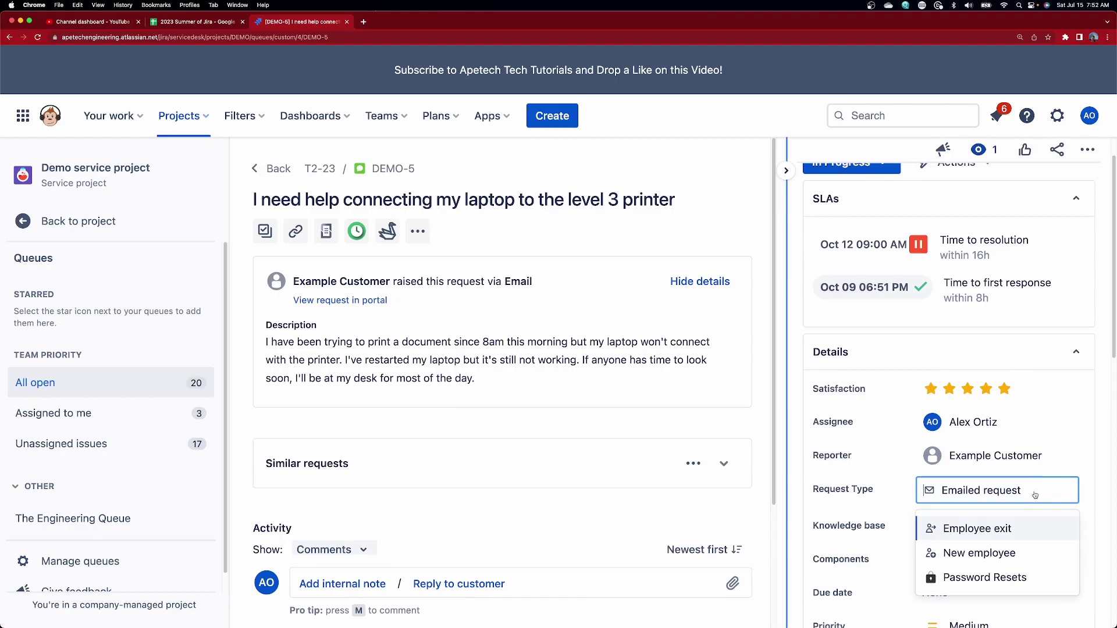